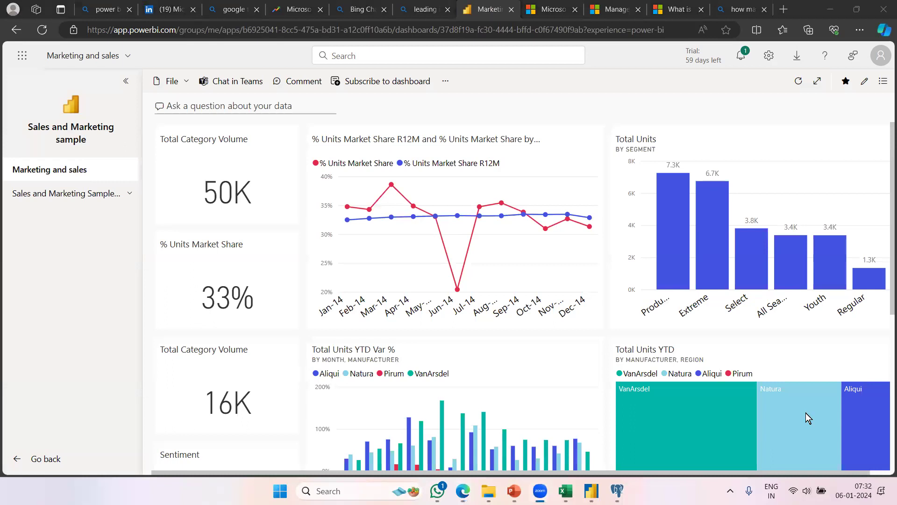
# Collapse the navigation pane and examine the dashboard's KPI cards and units market share line chart.
pyautogui.click(126, 81)
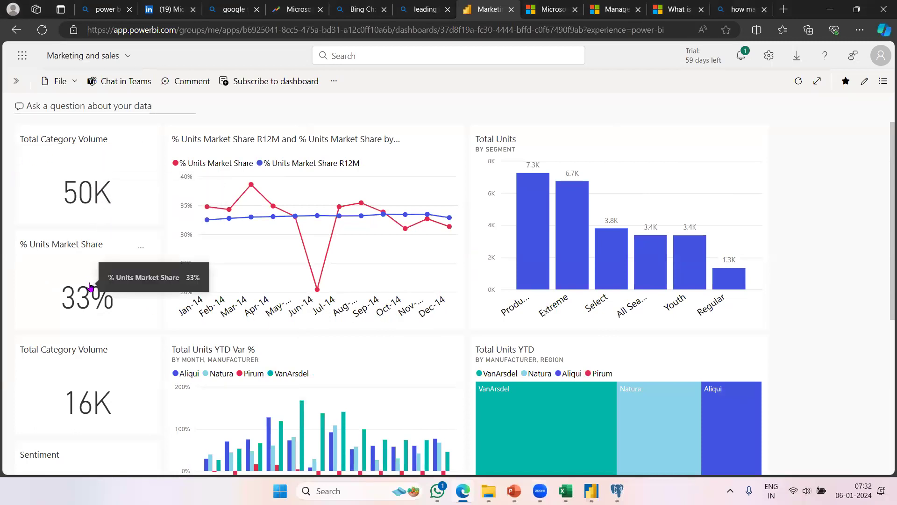
pyautogui.scroll(-3, 86, 294)
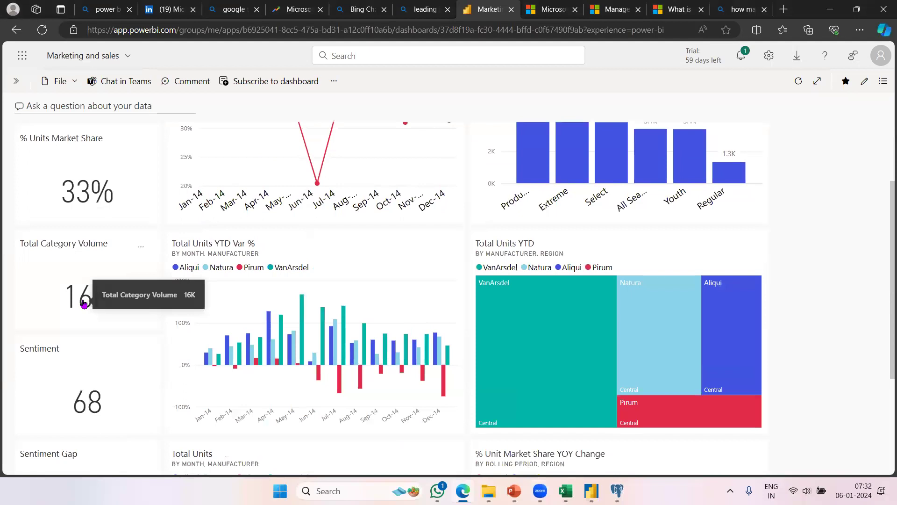
pyautogui.scroll(4, 83, 299)
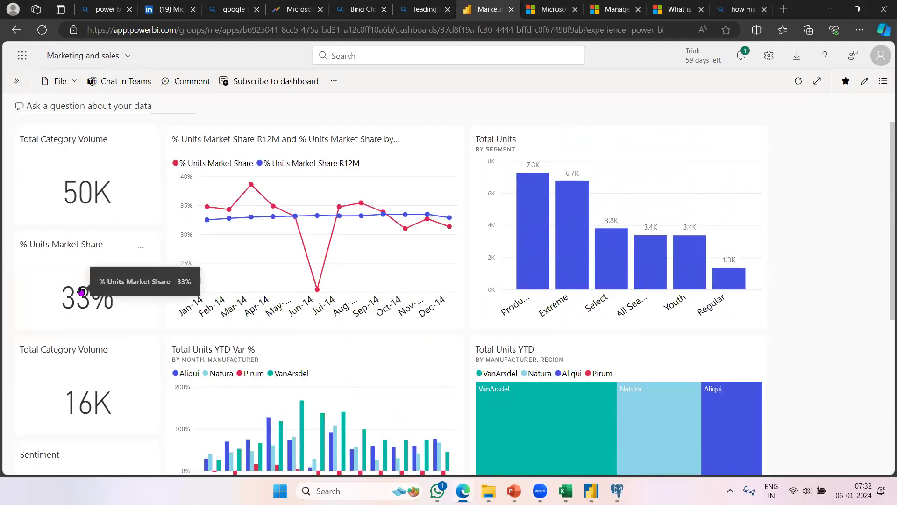
pyautogui.moveTo(548, 283)
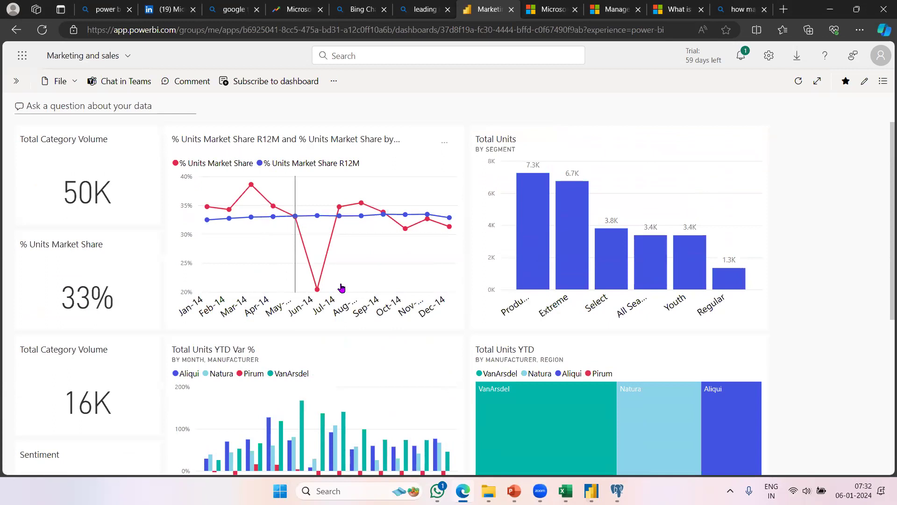
pyautogui.moveTo(386, 269)
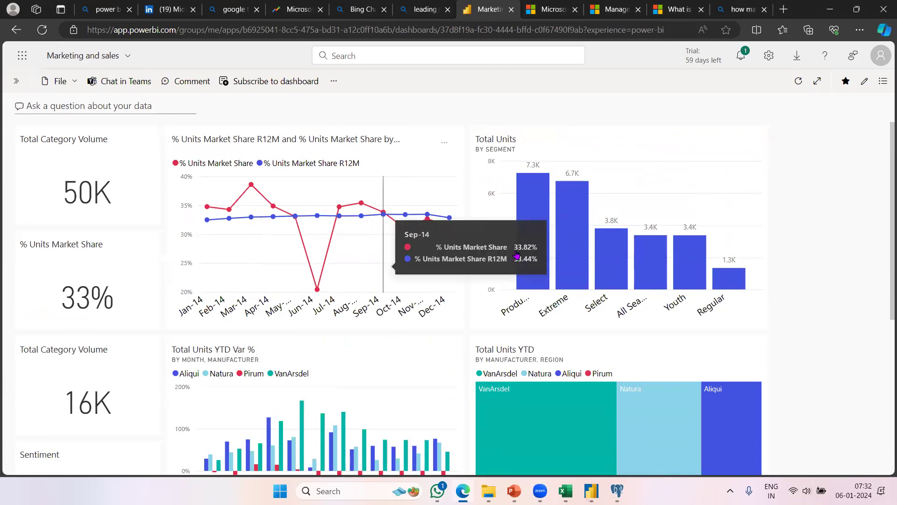
# Examine the dashboard's charts of total units, YTD variance and market share change by manufacturer, segment and region.
pyautogui.scroll(-1, 600, 270)
pyautogui.moveTo(600, 270)
pyautogui.scroll(-3, 599, 270)
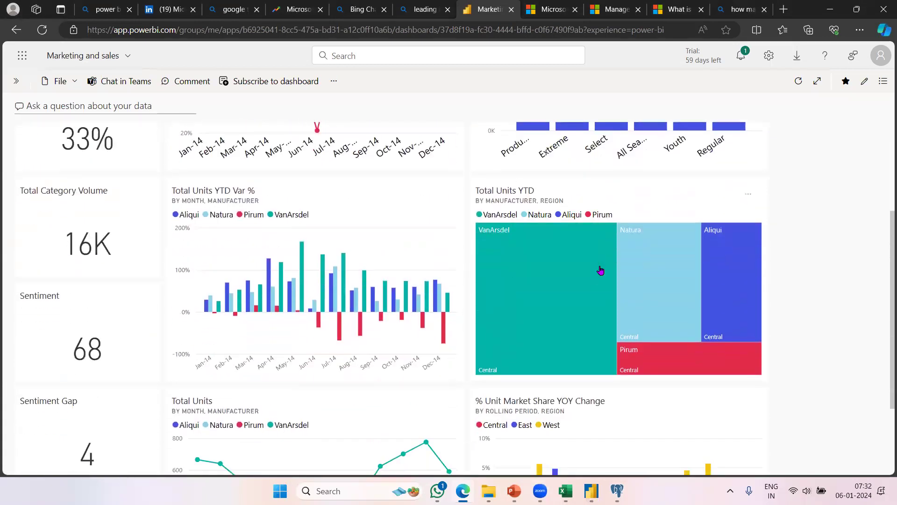
pyautogui.scroll(4, 600, 270)
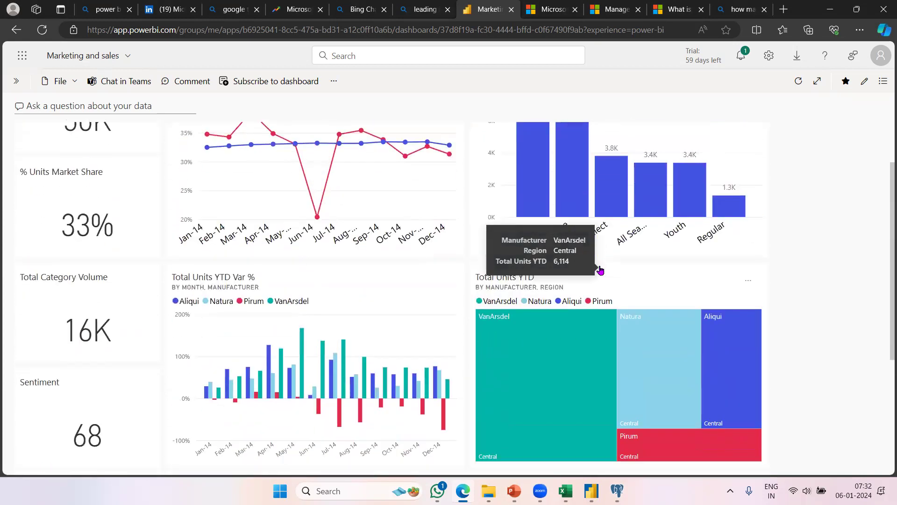
pyautogui.scroll(-5, 600, 270)
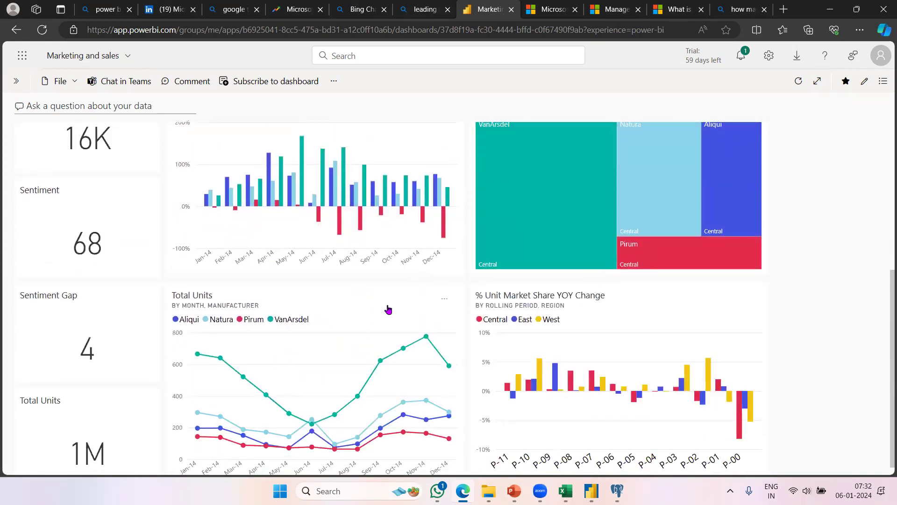
pyautogui.scroll(5, 387, 307)
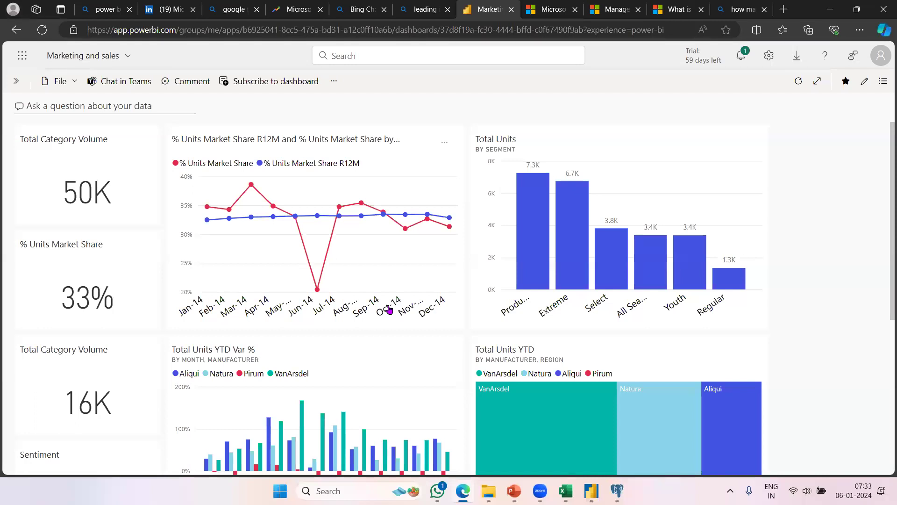
pyautogui.scroll(-2, 607, 325)
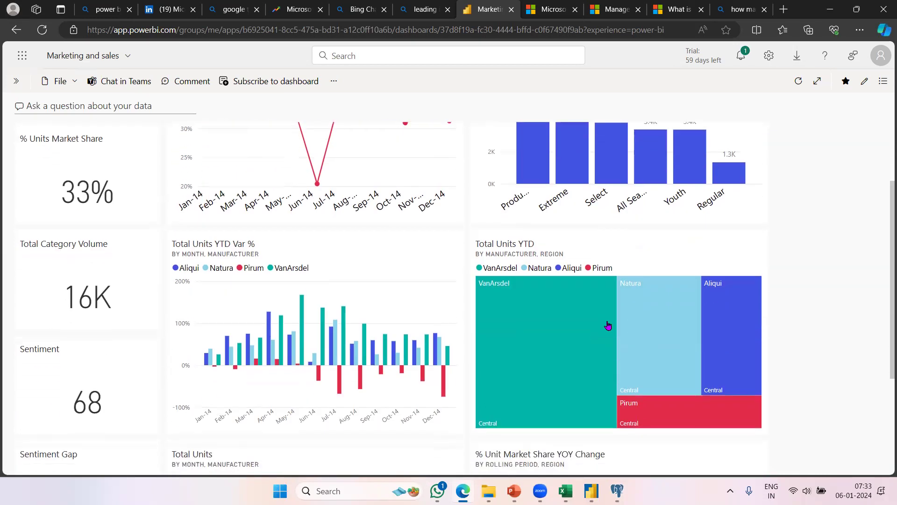
pyautogui.scroll(-3, 608, 325)
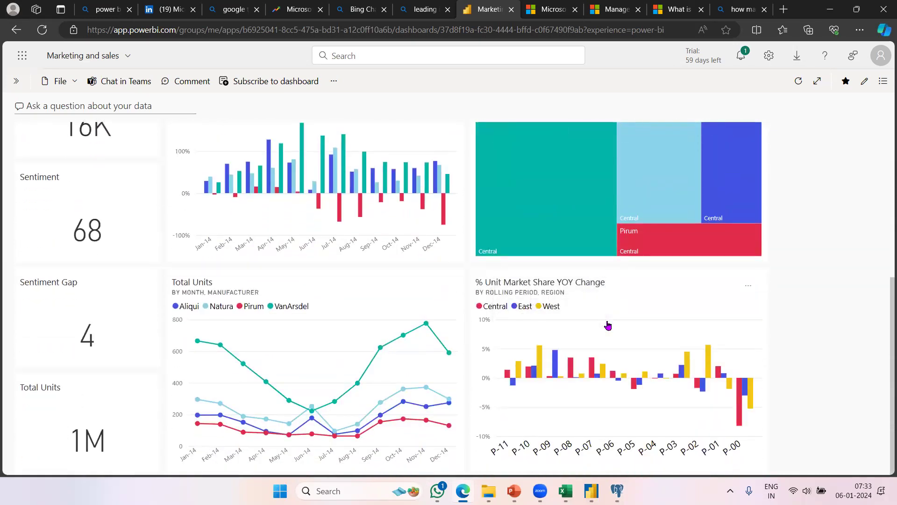
pyautogui.scroll(5, 608, 324)
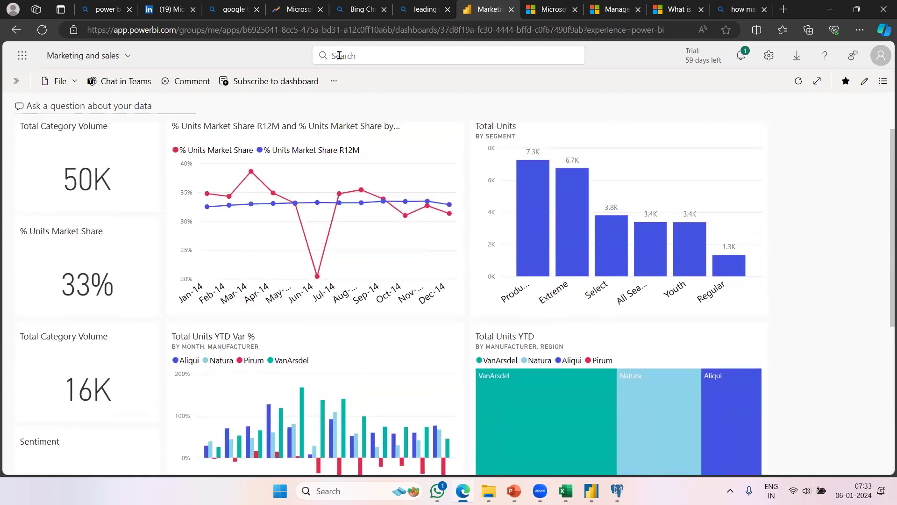
pyautogui.moveTo(437, 215)
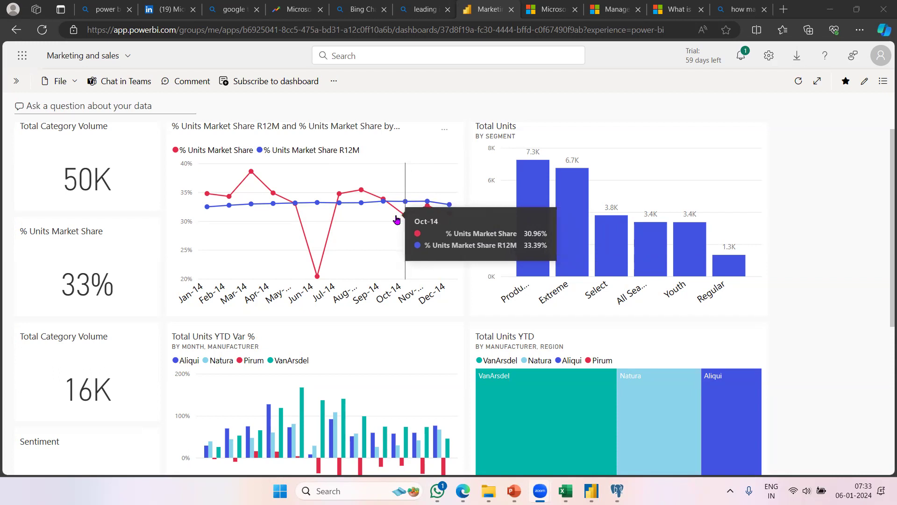
# Switch to the SQL_PowerBI.xlsx workbook in Excel.
pyautogui.moveTo(542, 8)
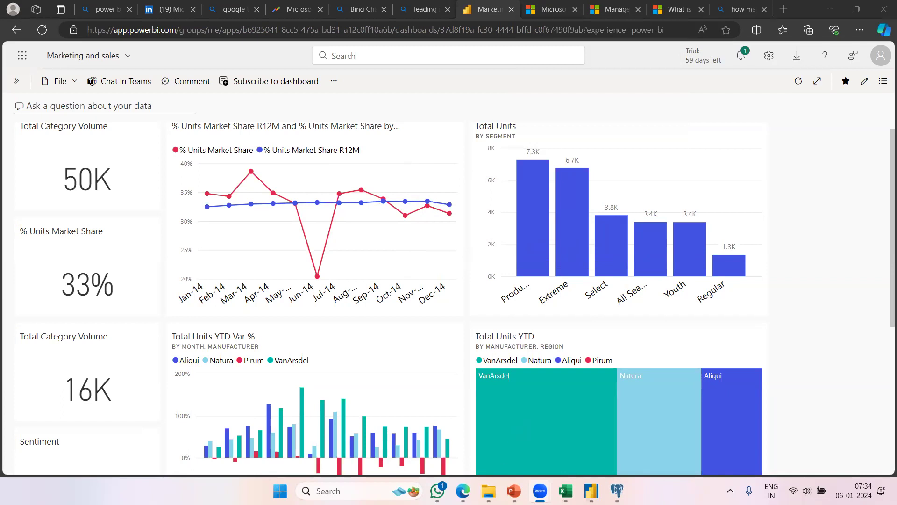
pyautogui.moveTo(565, 491)
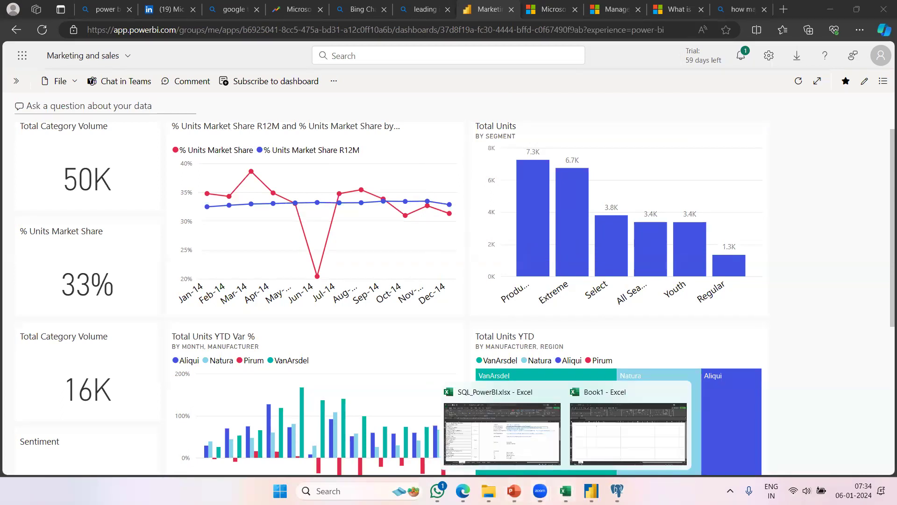
pyautogui.click(539, 451)
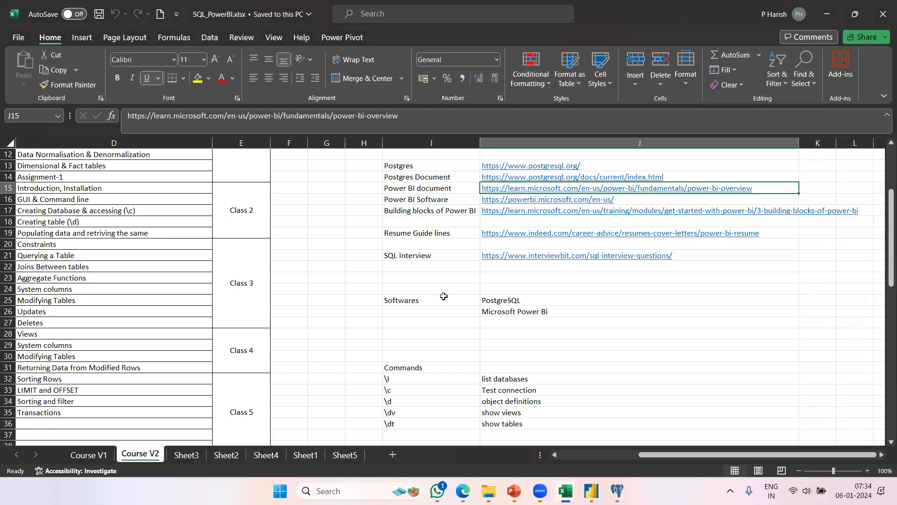
pyautogui.click(444, 296)
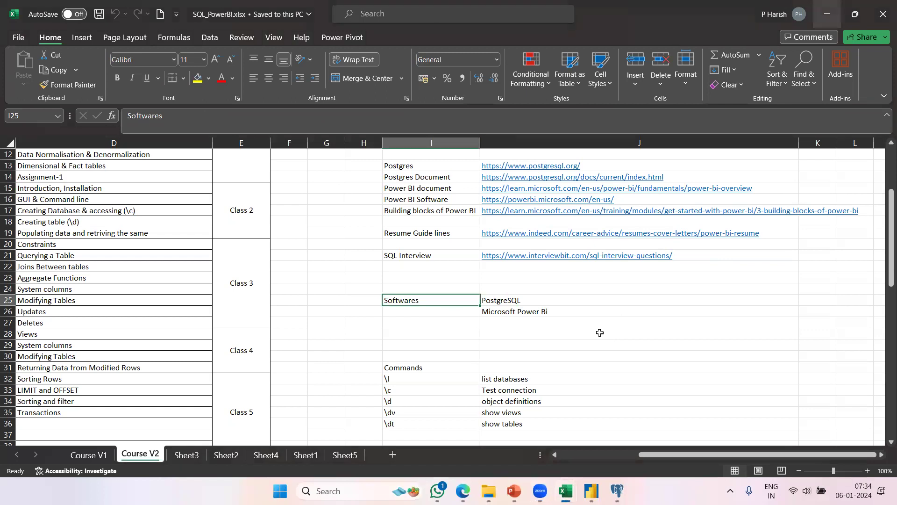
# Look through the Course V2 sheet's class topics, command list and reference links.
pyautogui.scroll(-6, 600, 333)
pyautogui.click(471, 283)
pyautogui.press('Right')
pyautogui.press('Right')
pyautogui.press('Right')
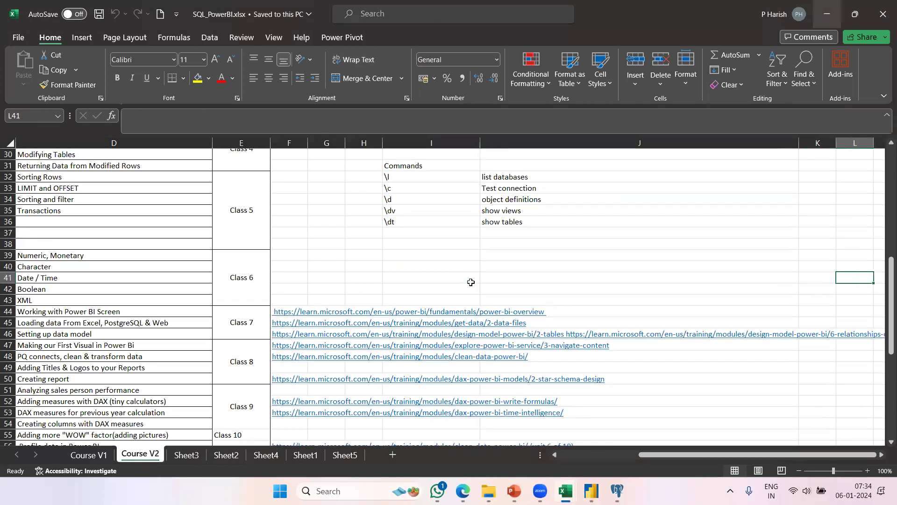
pyautogui.press('Down')
pyautogui.press('Left')
pyautogui.press('Left')
pyautogui.press('Left')
pyautogui.press('Left')
pyautogui.press('Left')
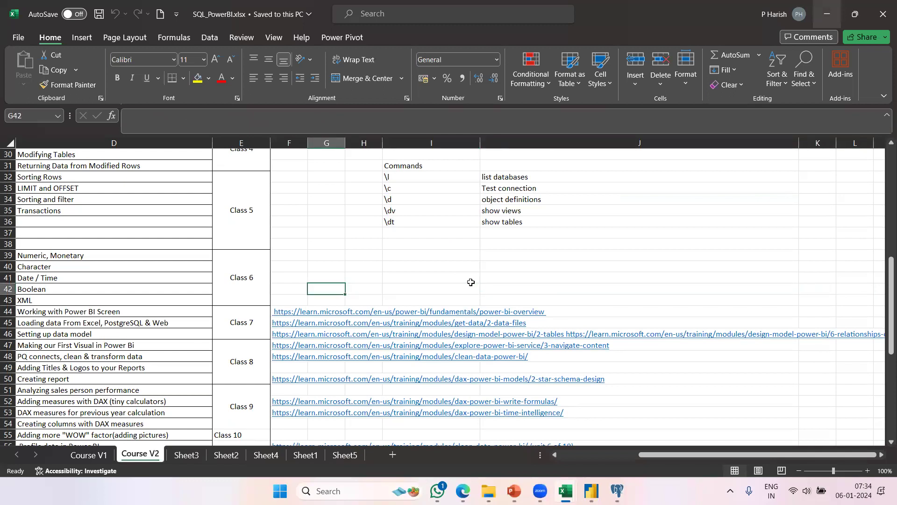
pyautogui.press('Left')
pyautogui.scroll(10, 471, 282)
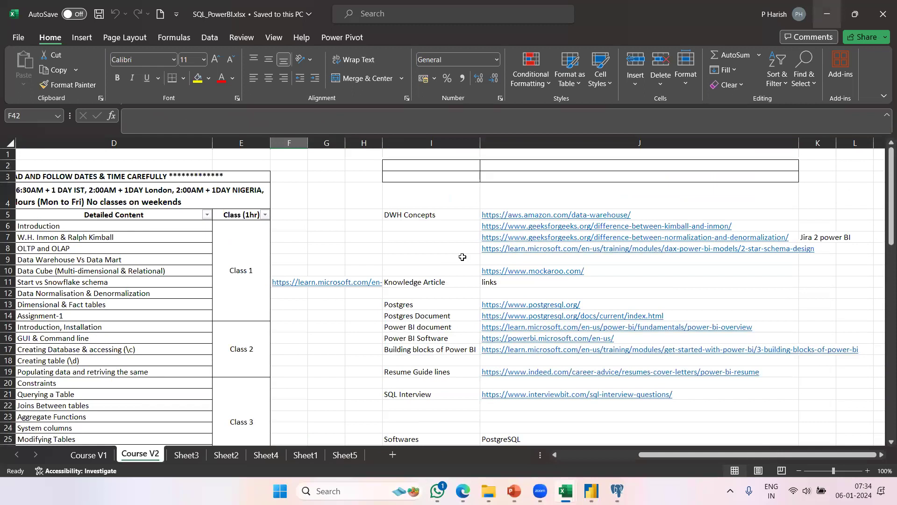
# Copy the AWS data warehouse link beside DWH Concepts in cell J5.
pyautogui.click(458, 225)
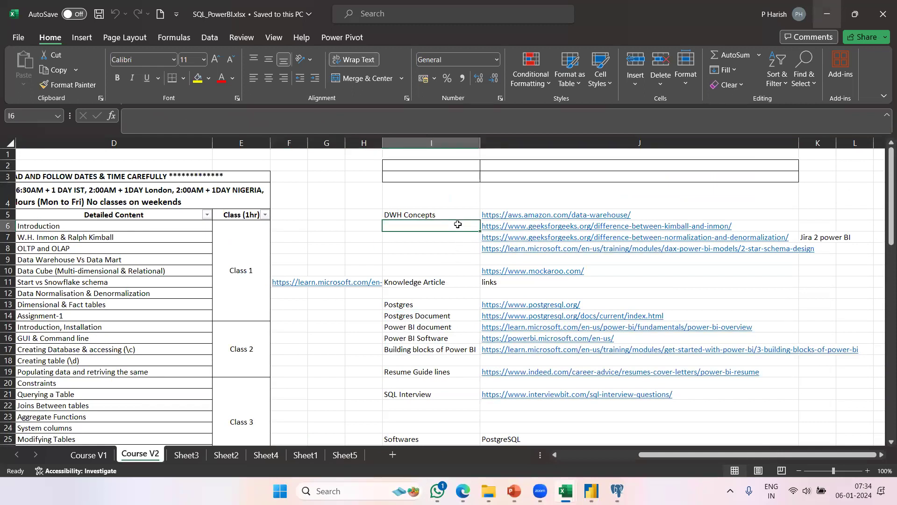
pyautogui.press('Down')
pyautogui.press('Down')
pyautogui.press('Right')
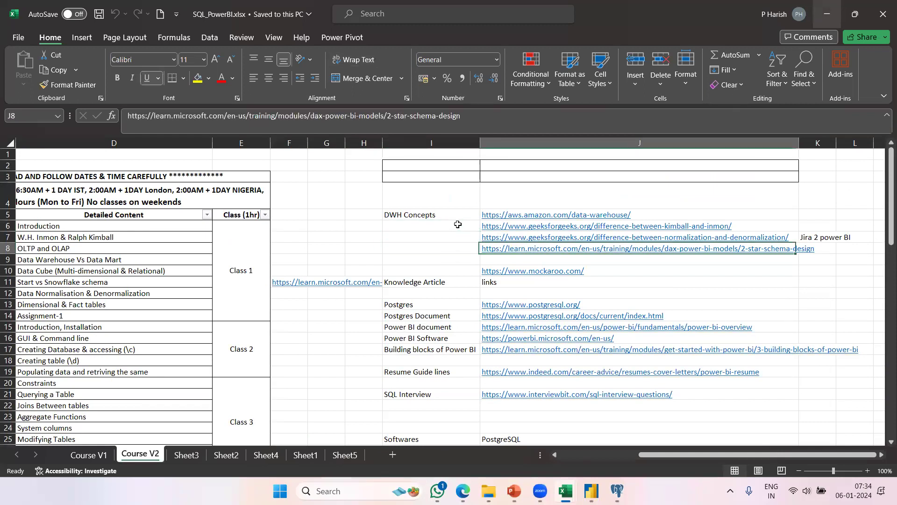
pyautogui.press('Up')
pyautogui.press('Up')
pyautogui.press('Up')
pyautogui.hotkey('ctrl', 'c')
pyautogui.hotkey('alt', 'Tab')
pyautogui.hotkey('alt', 'Tab')
pyautogui.hotkey('alt', 'Tab')
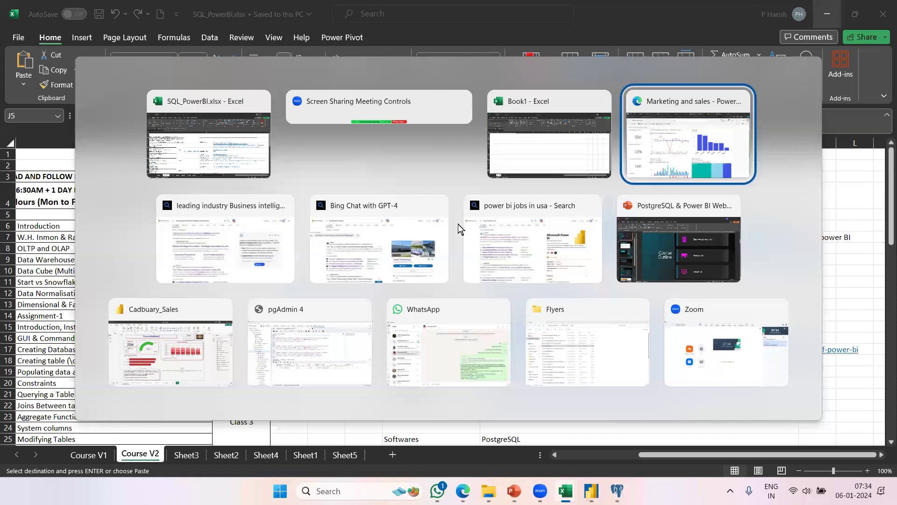
pyautogui.hotkey('ctrl', 't')
pyautogui.hotkey('ctrl', 'v')
pyautogui.press('Return')
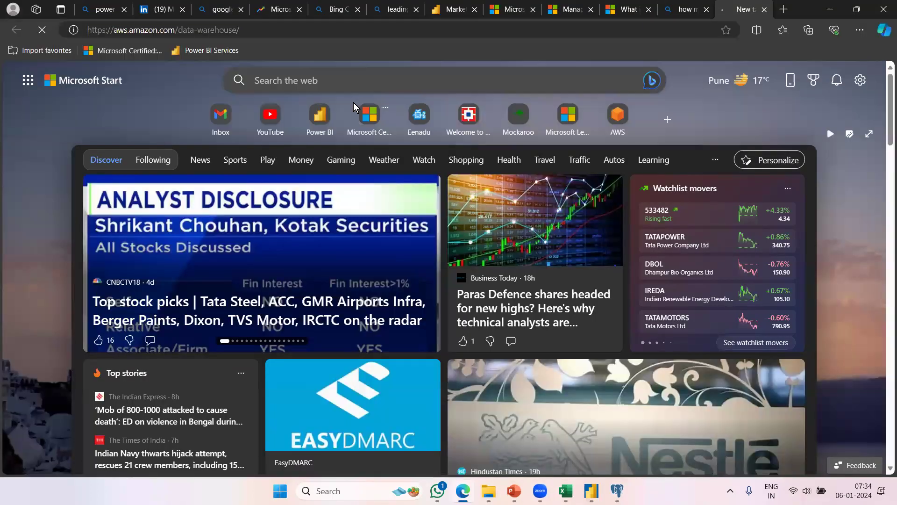
# Look through the AWS data warehouse article, including its architecture, data lake and AWS support sections and diagrams.
pyautogui.scroll(-5, 381, 194)
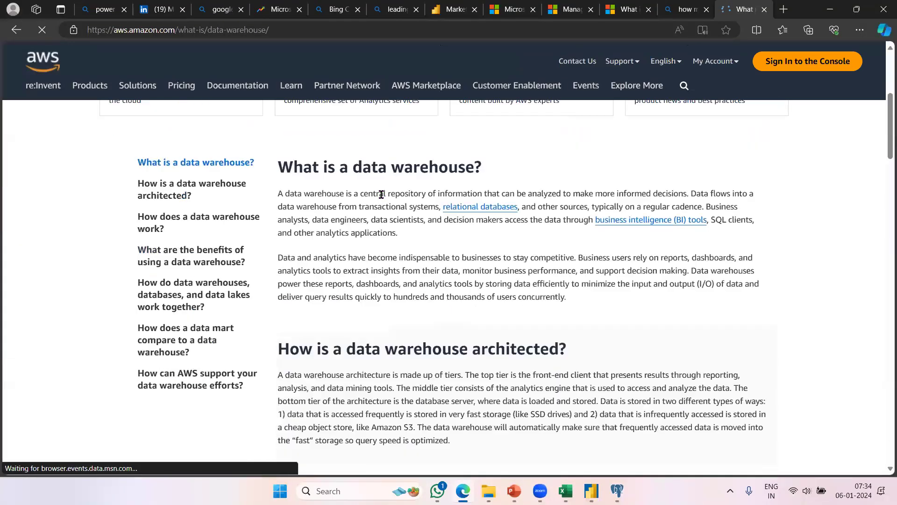
pyautogui.scroll(-10, 382, 194)
pyautogui.scroll(-8, 538, 278)
pyautogui.scroll(-10, 534, 271)
pyautogui.scroll(-8, 531, 268)
pyautogui.scroll(4, 531, 268)
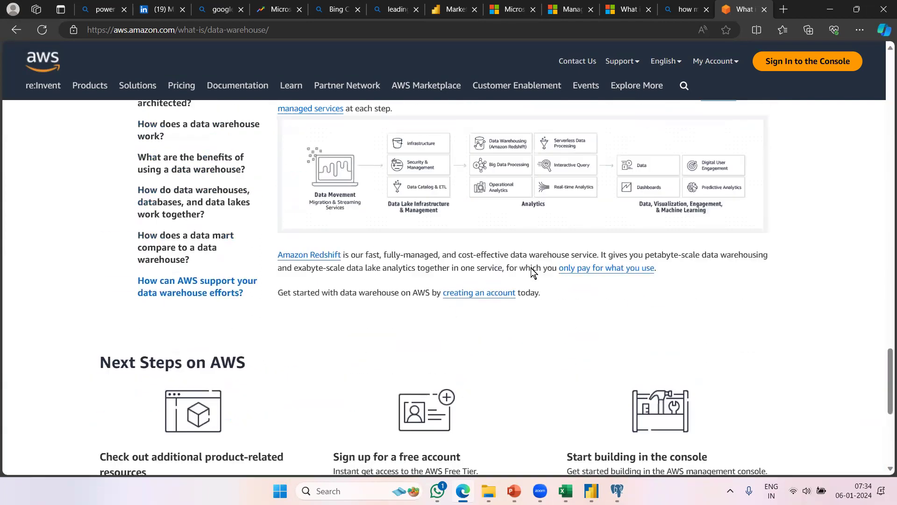
pyautogui.scroll(3, 532, 272)
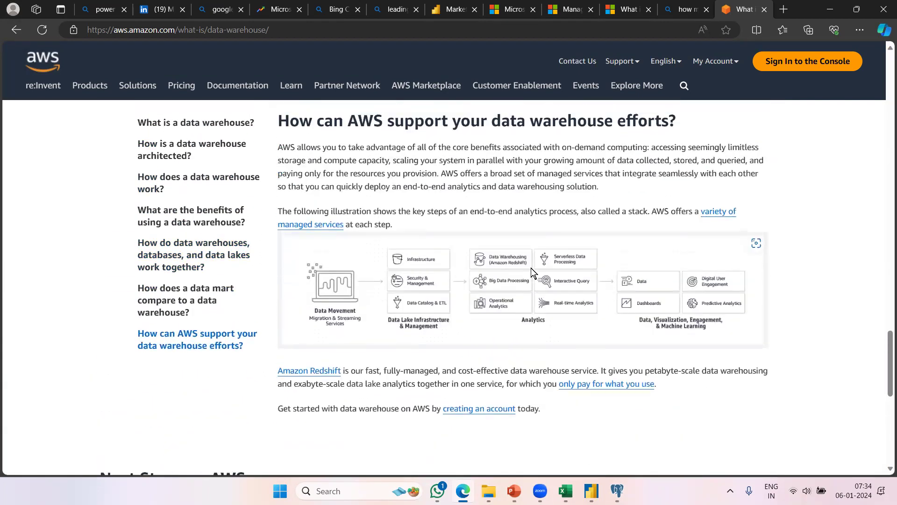
pyautogui.scroll(15, 531, 268)
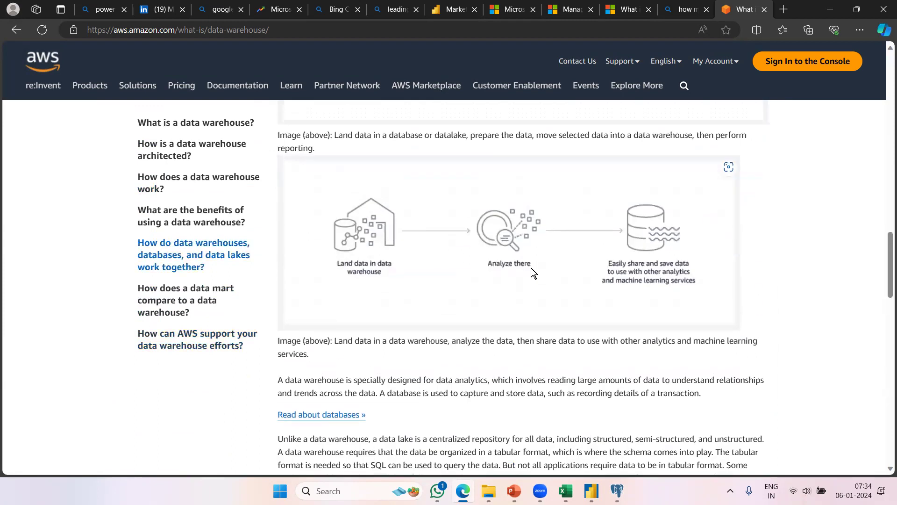
pyautogui.scroll(4, 530, 268)
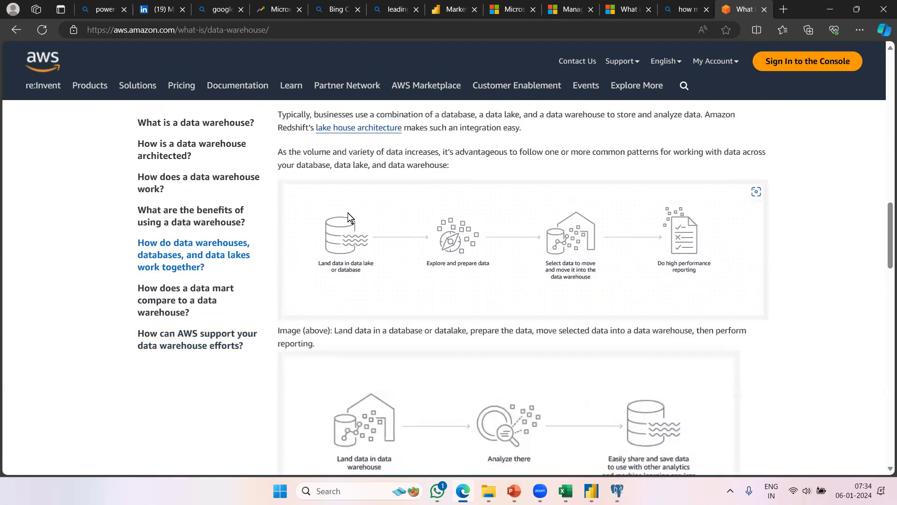
pyautogui.scroll(4, 363, 246)
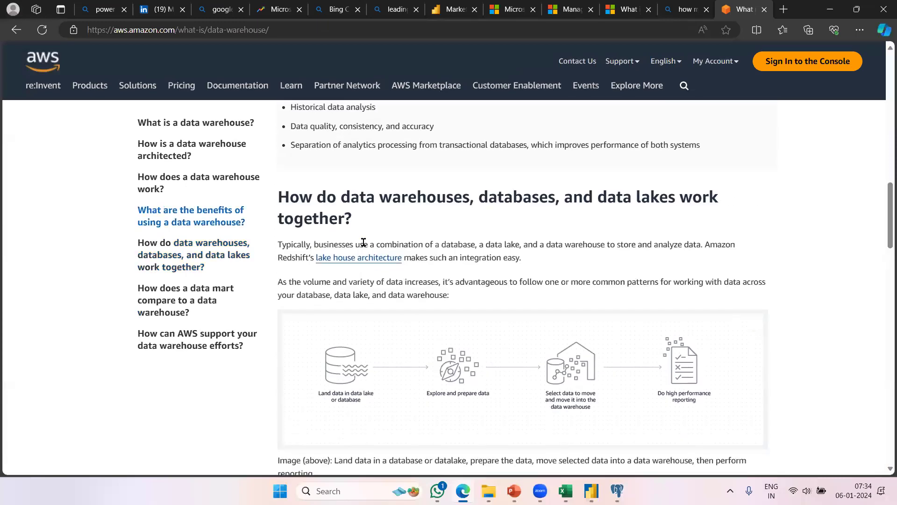
pyautogui.scroll(18, 363, 242)
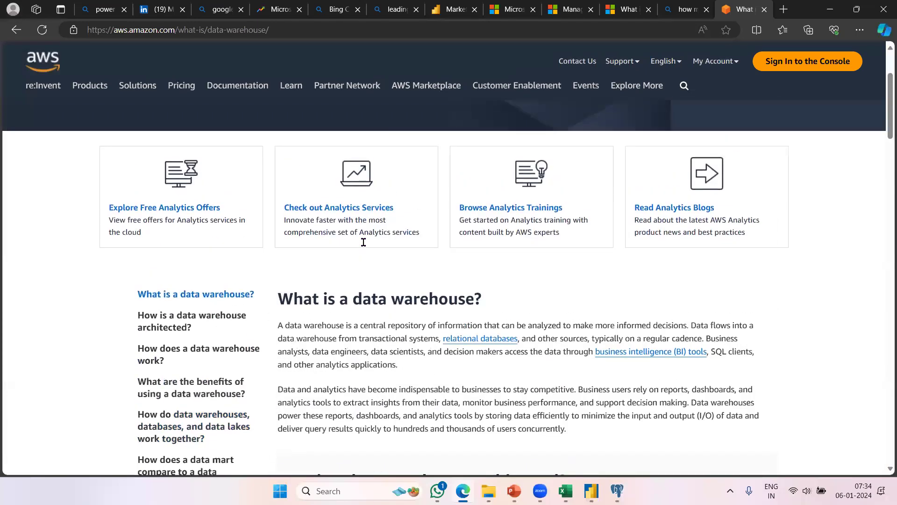
# Go to the article's section on how data warehouses, databases and data lakes work together and view its first diagram.
pyautogui.scroll(-1, 363, 242)
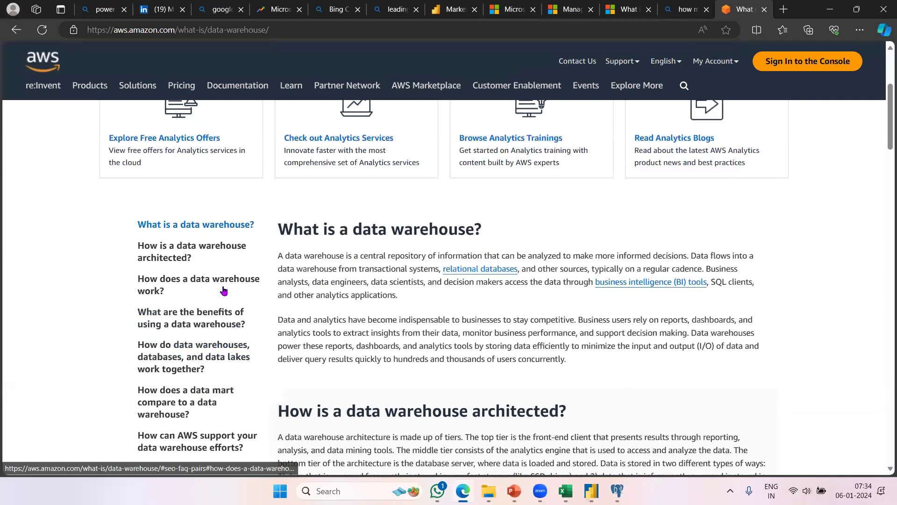
pyautogui.scroll(-1, 234, 298)
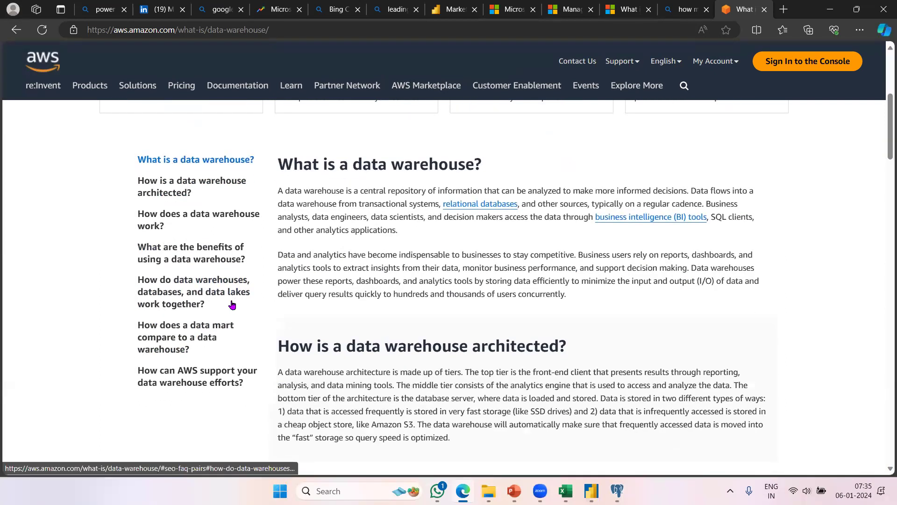
pyautogui.click(220, 293)
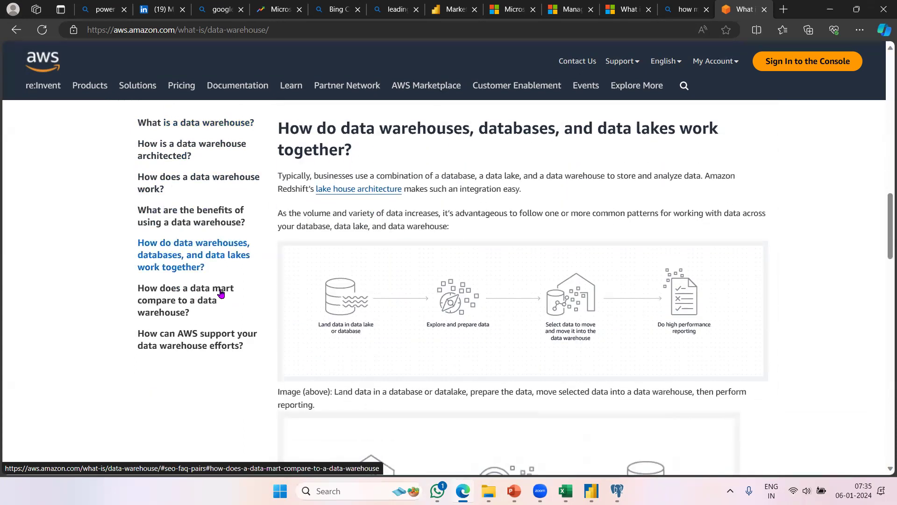
pyautogui.scroll(-1, 221, 293)
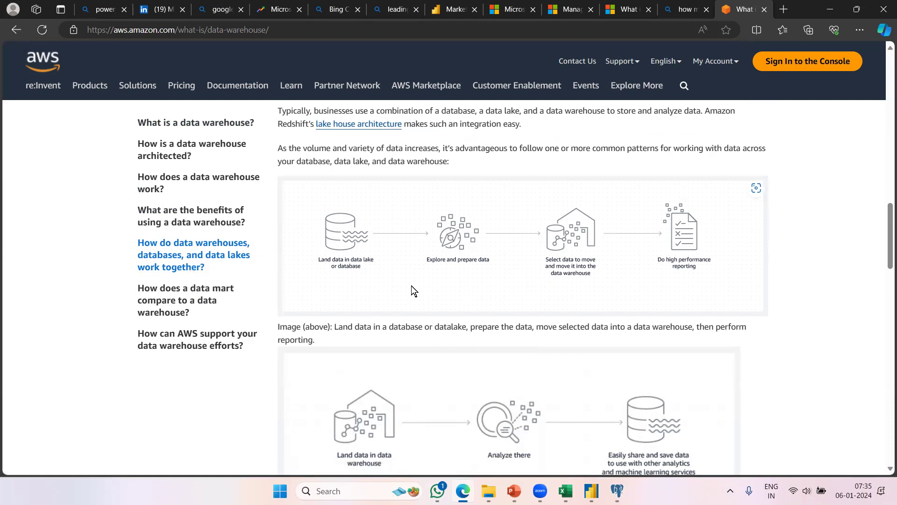
# Review the diagrams of landing data in a data lake or database and of landing it in a data warehouse.
pyautogui.scroll(1, 411, 288)
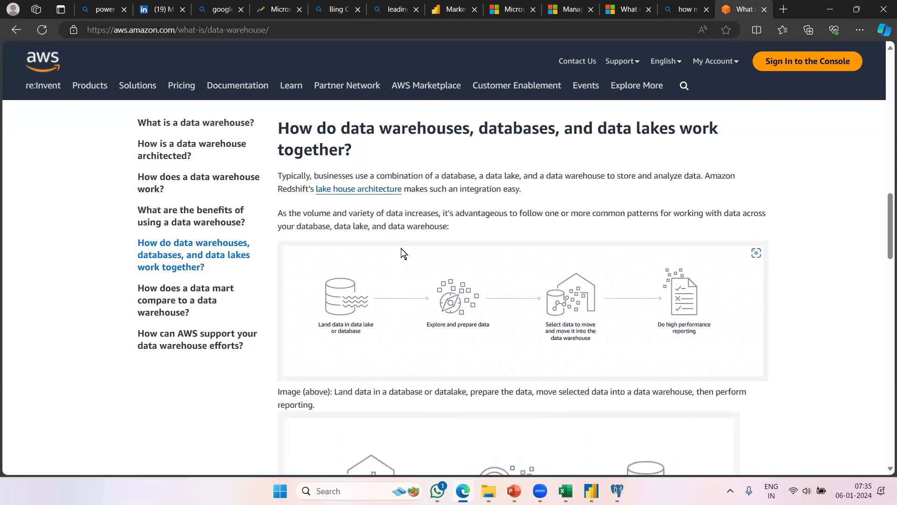
pyautogui.scroll(-1, 401, 248)
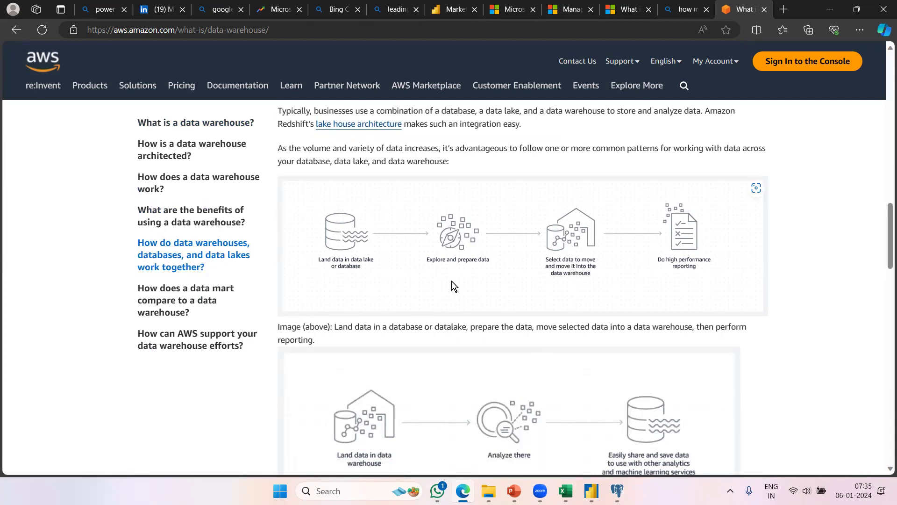
pyautogui.scroll(-1, 458, 250)
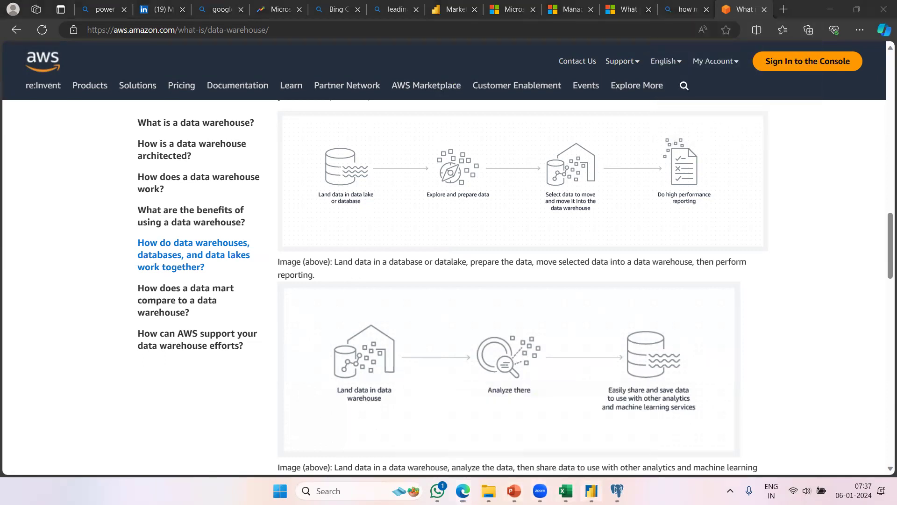
# Switch to the Cadbuary_Sales report in Power BI Desktop and look through the Database connectors in the full Get Data list.
pyautogui.click(591, 490)
pyautogui.click(116, 83)
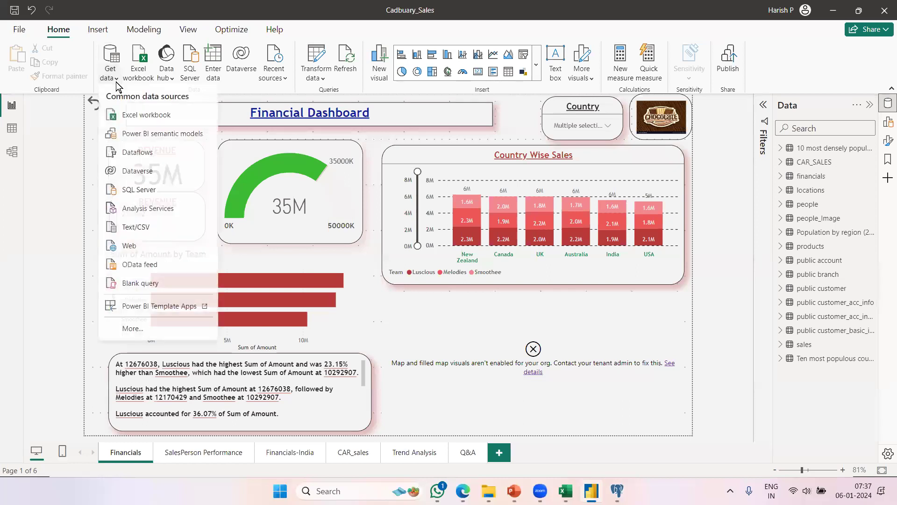
pyautogui.click(151, 329)
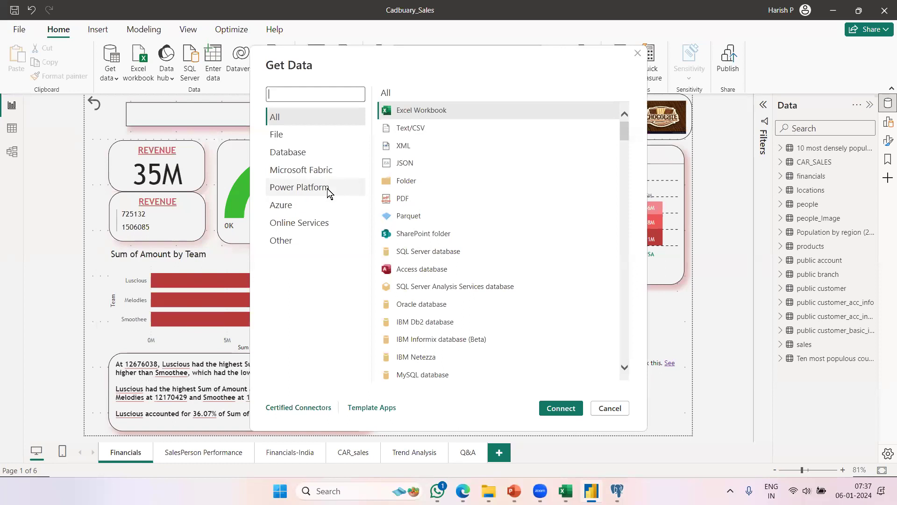
pyautogui.click(299, 155)
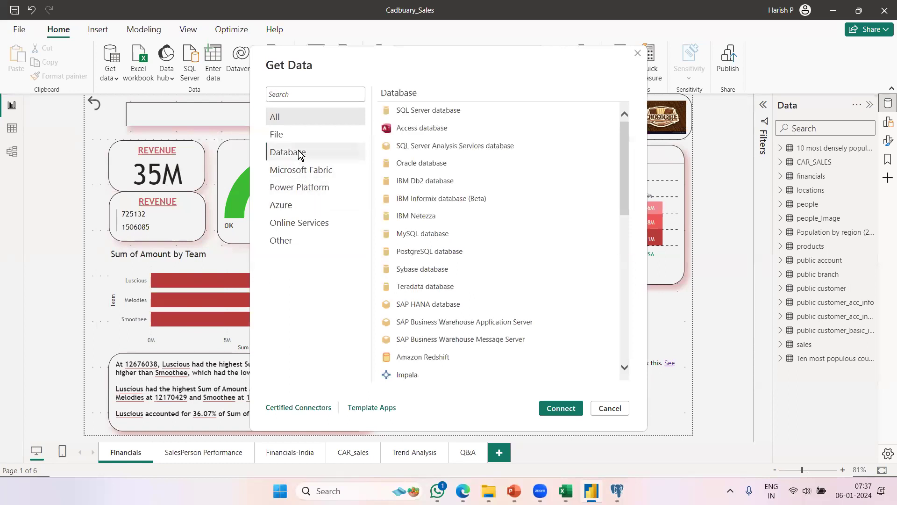
pyautogui.moveTo(622, 167); pyautogui.dragTo(612, 332)
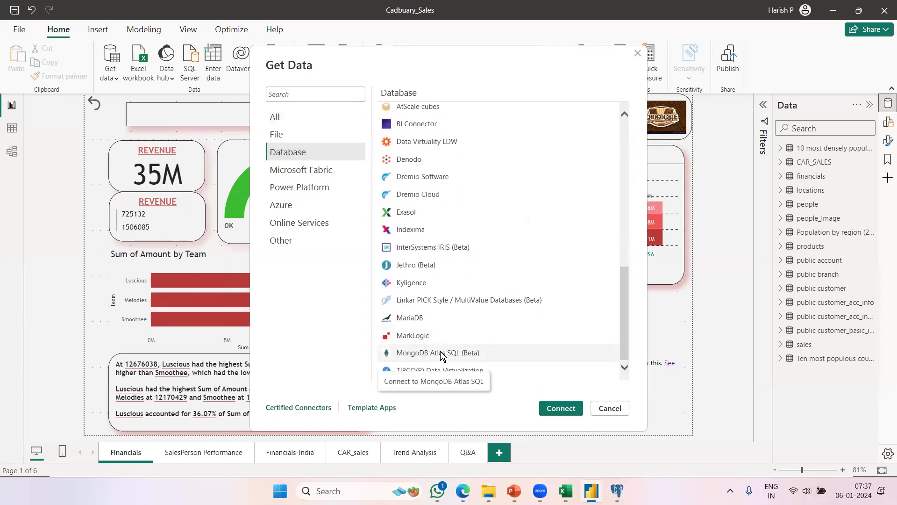
pyautogui.scroll(3, 500, 283)
# Search the Get Data connectors for "had", select Hadoop File (HDFS), and close the dialog without connecting.
pyautogui.click(292, 96)
pyautogui.write('had')
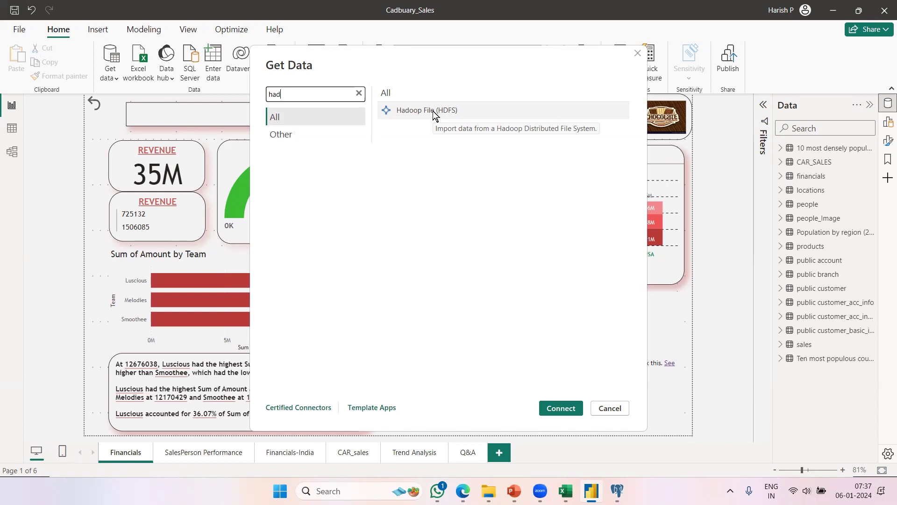
pyautogui.click(433, 114)
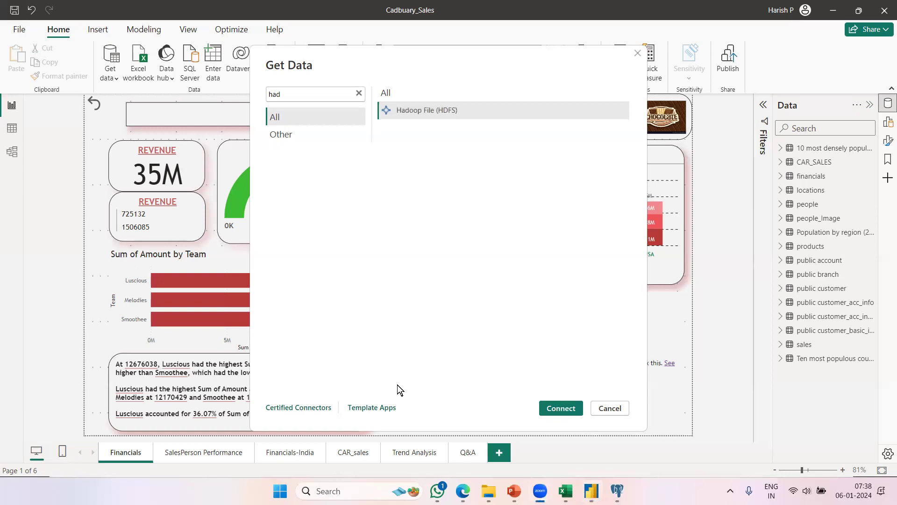
pyautogui.click(637, 53)
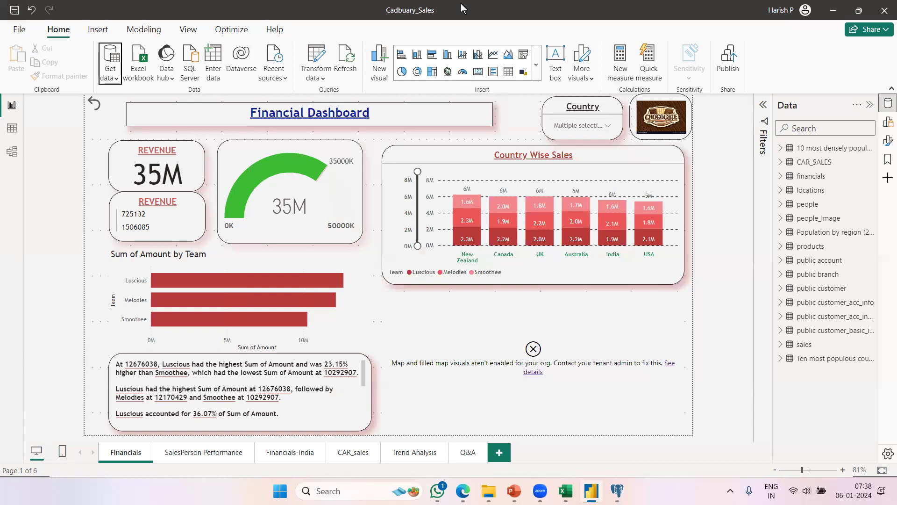